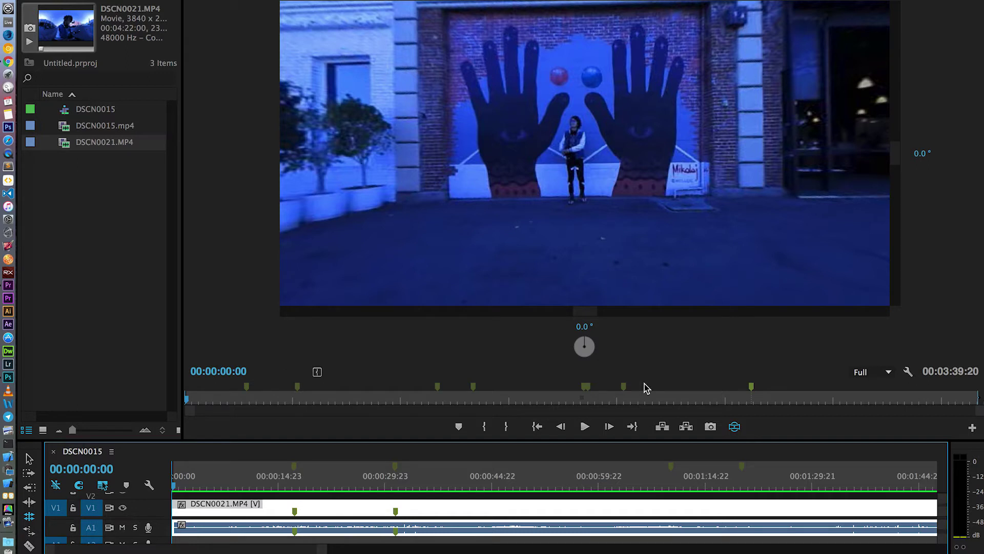
- Pan the VR view, step the clip forward to 00:00:00:08, and save the project
left_click_drag(616, 169, 682, 175)
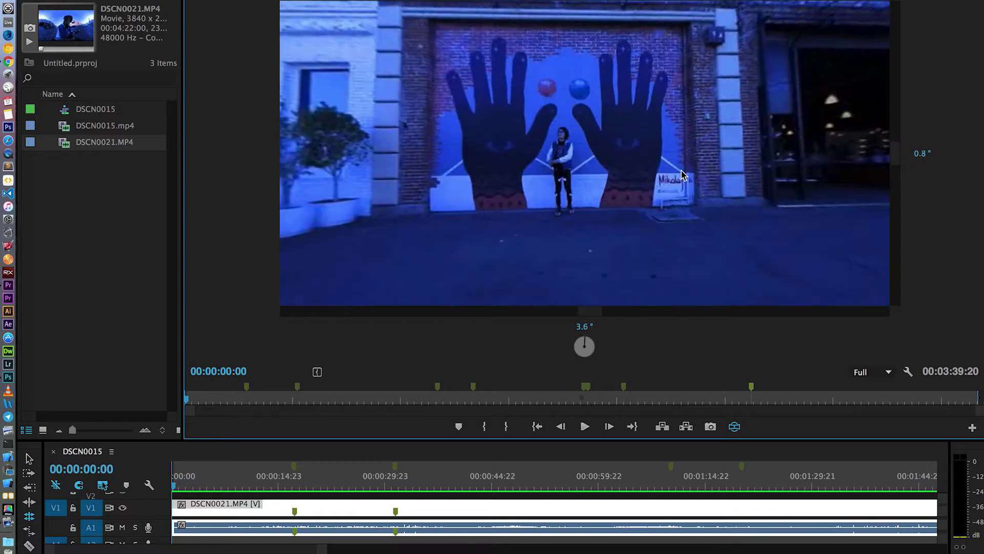
key("space")
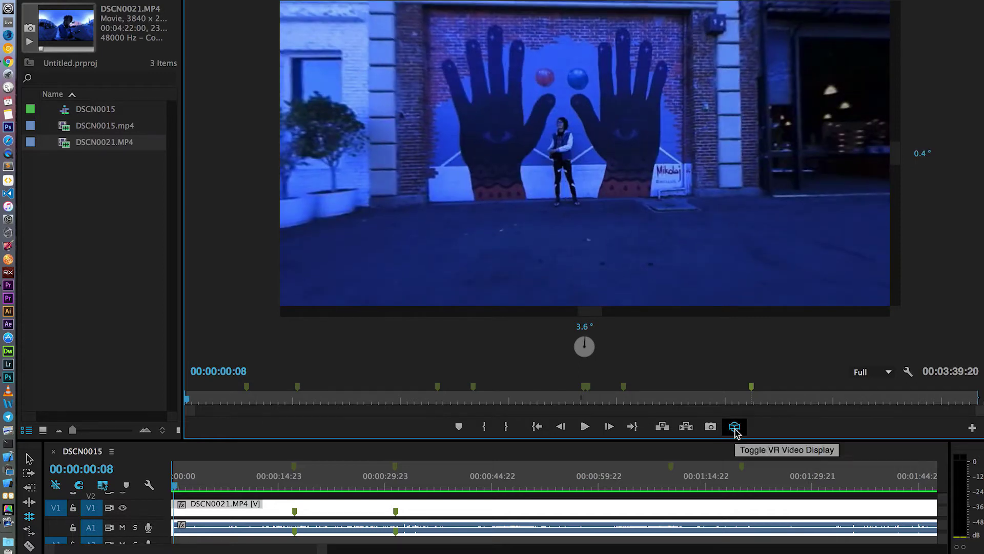
left_click(735, 428)
key("super+s")
- Toggle VR Video Display off and back on, then open the Button Editor
left_click(735, 436)
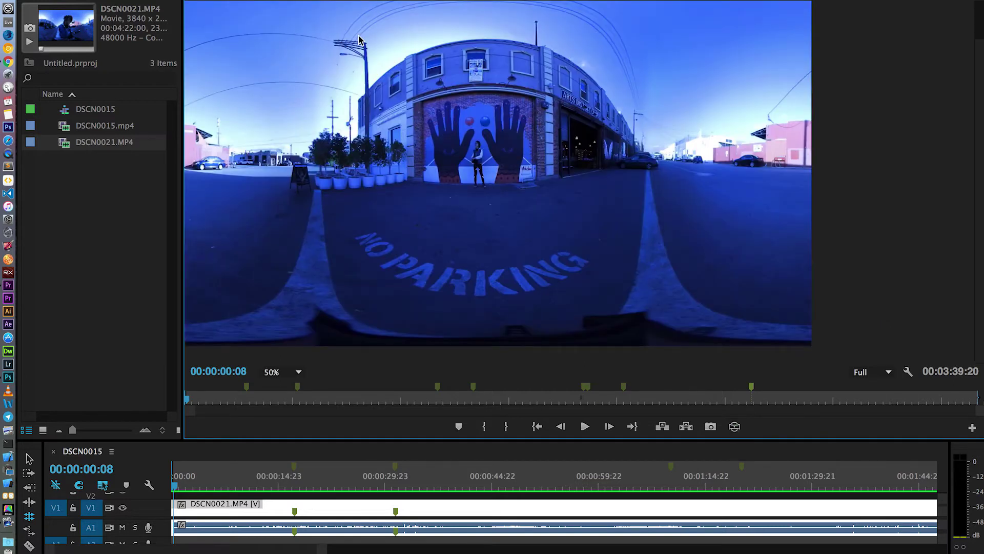
left_click(734, 427)
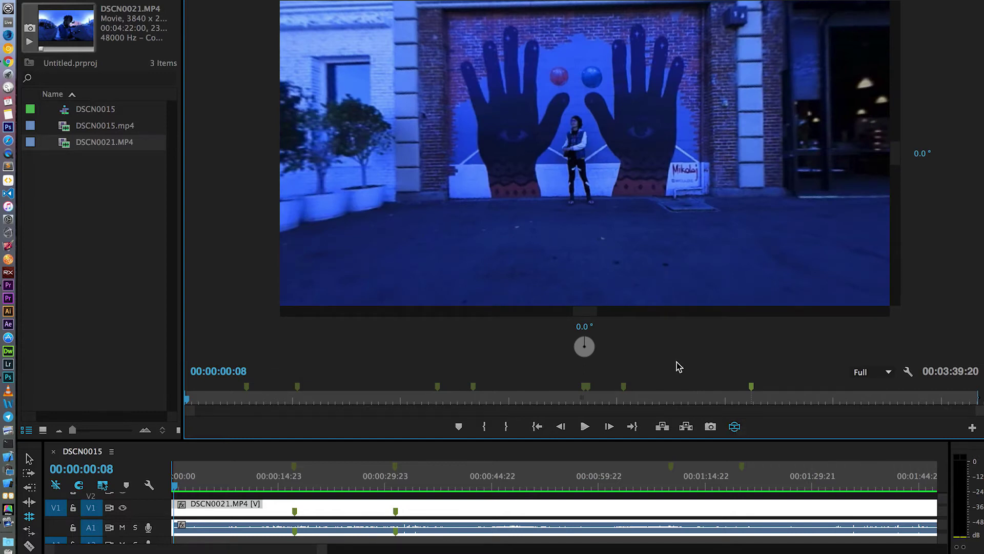
left_click(972, 429)
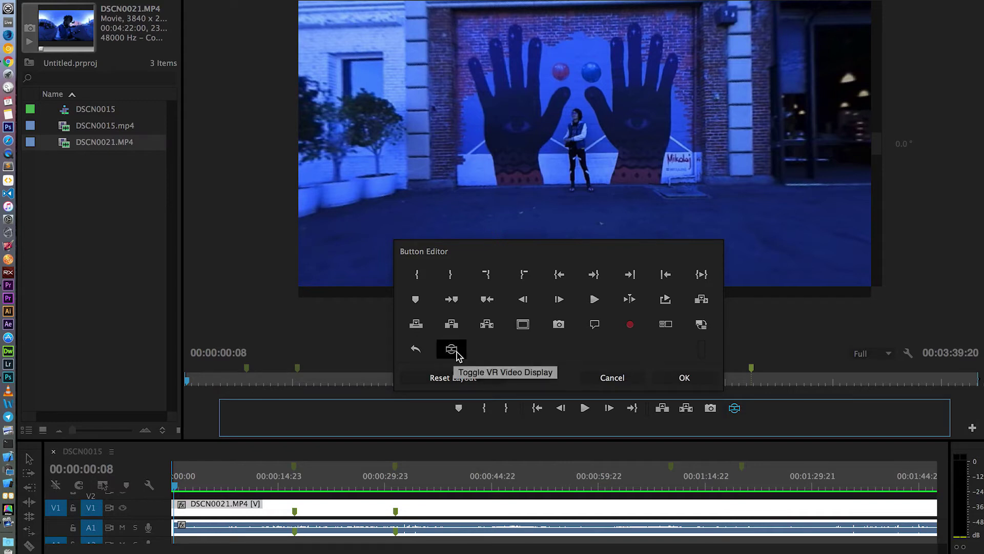
- Close the Button Editor and reset the VR view's horizontal angle to 0.0°
left_click(685, 380)
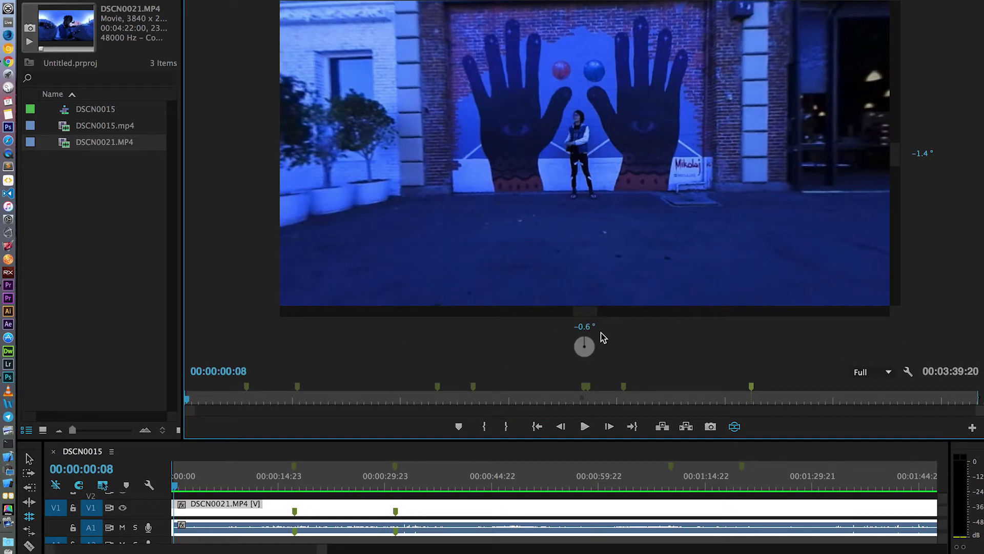
left_click(583, 327)
type("0")
key("Return")
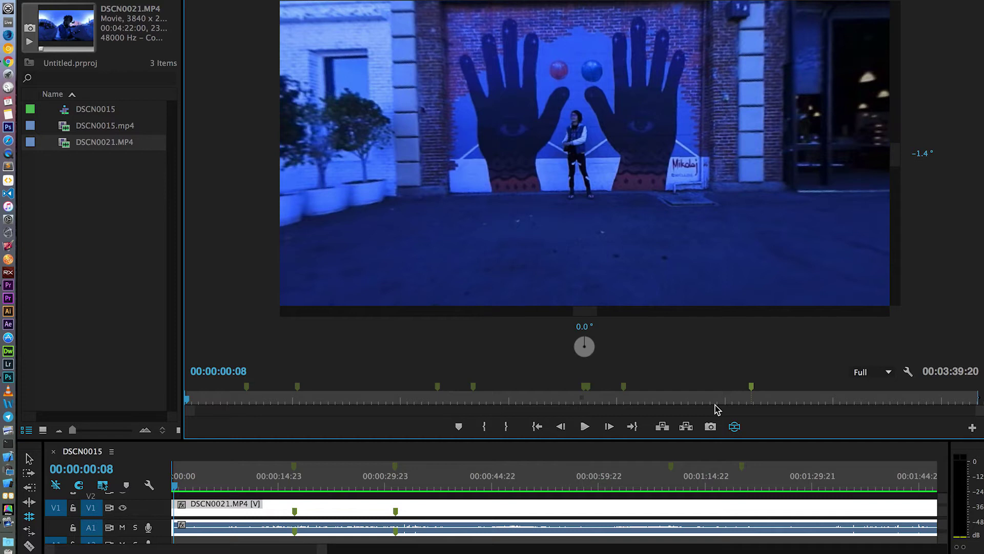
right_click(674, 266)
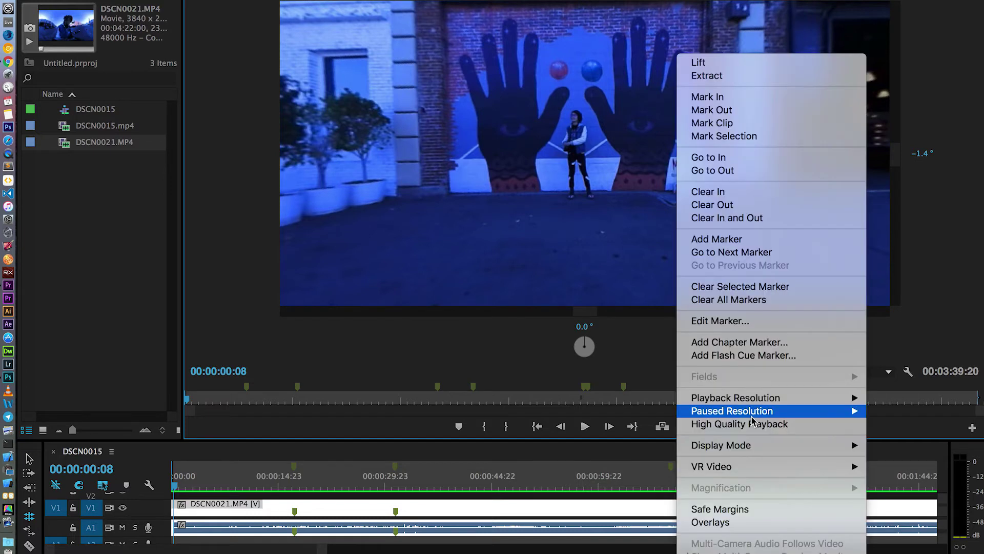
- Confirm VR Video Settings with a 360° × 180° captured view and 180° horizontal monitor view
mouse_move(712, 470)
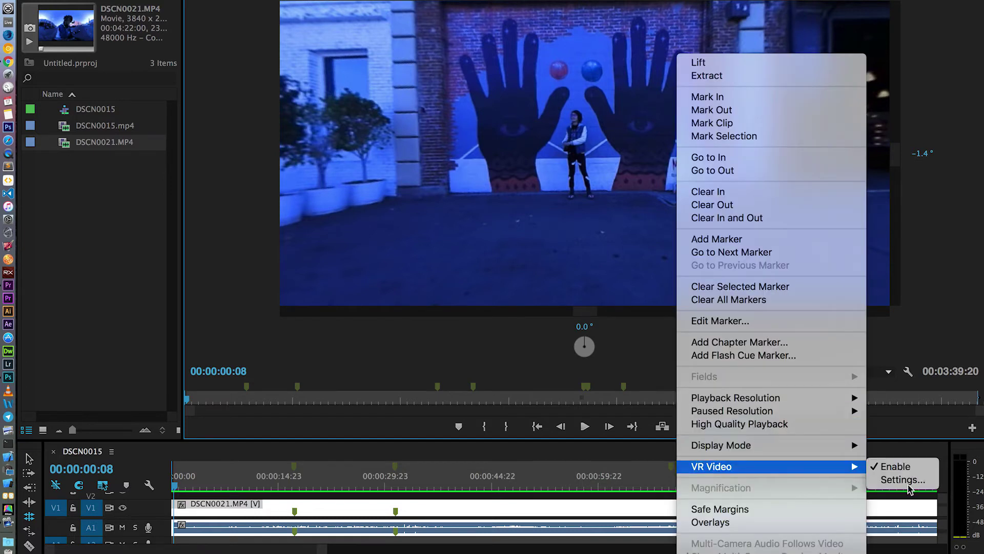
left_click(903, 480)
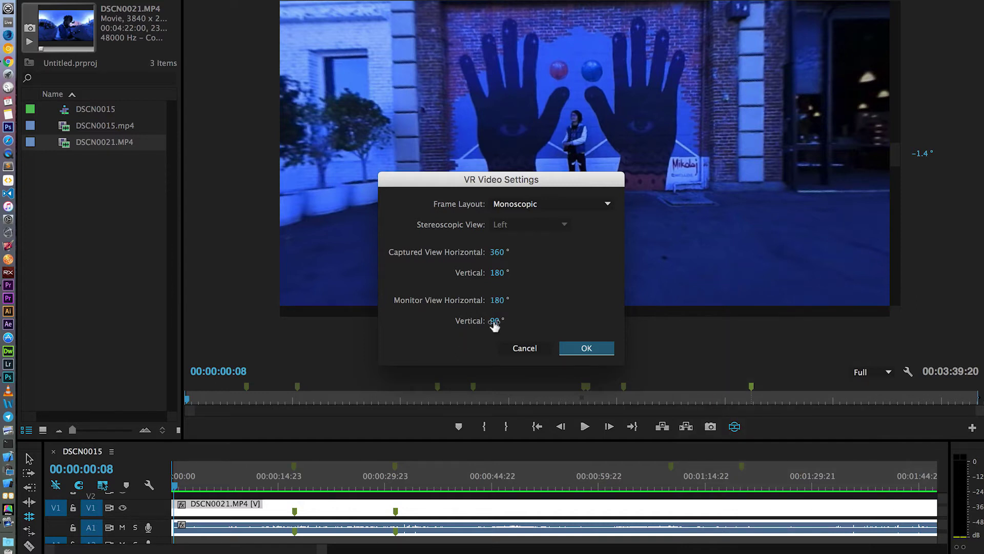
left_click(605, 348)
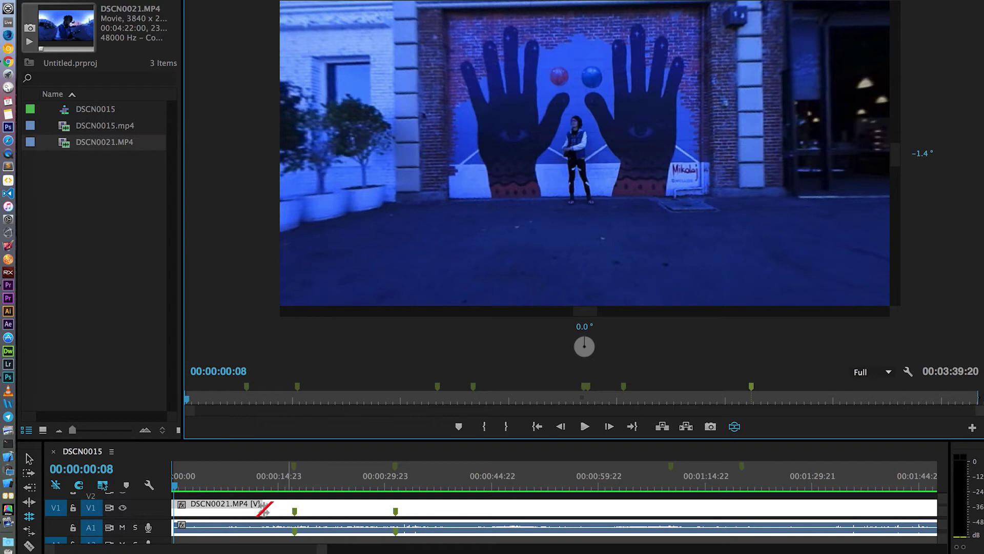
left_click_drag(177, 488, 279, 491)
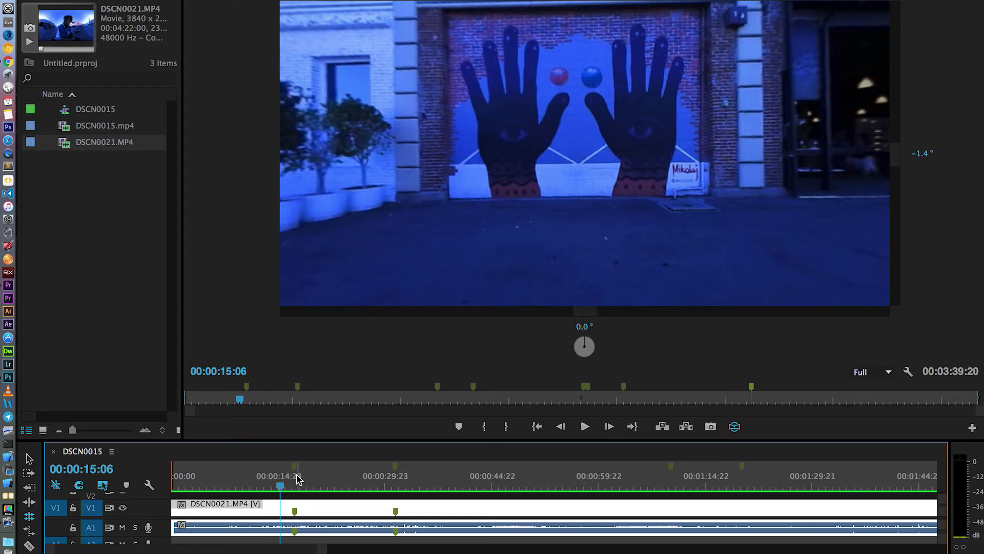
- Jump to the 00:00:17:04 marker and rotate the VR view to about -72° on the walking person
left_click(297, 480)
left_click(391, 436)
left_click_drag(441, 215, 549, 195)
left_click_drag(402, 186, 534, 180)
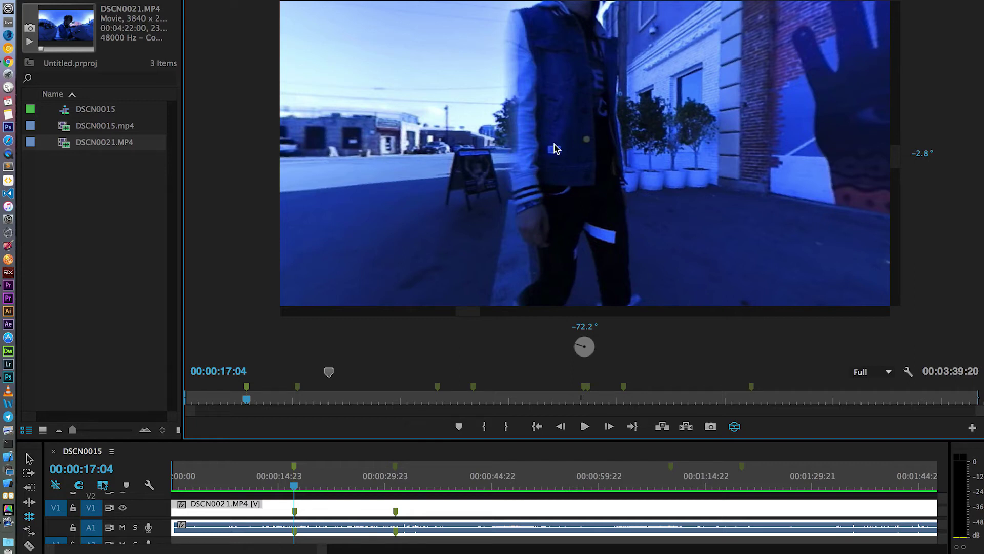
left_click(395, 467)
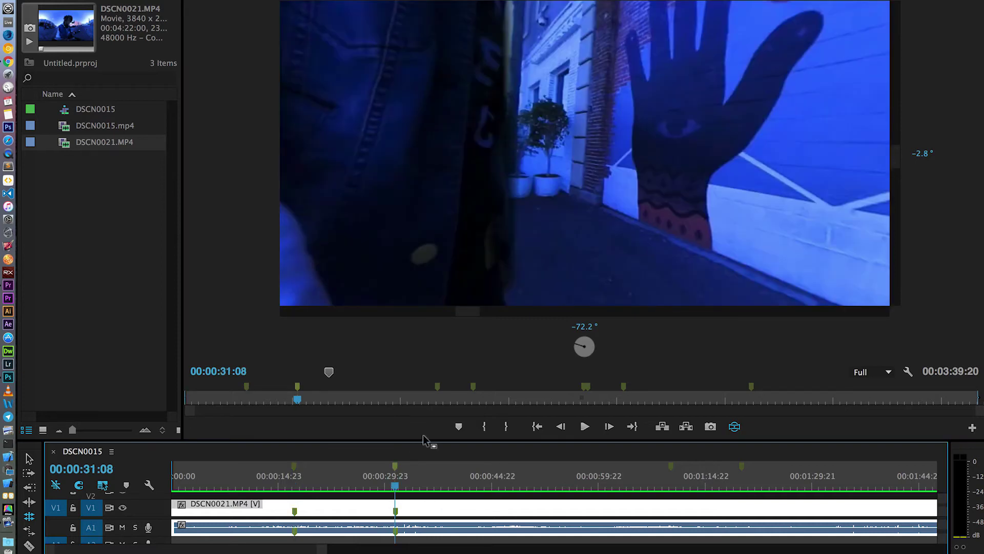
- Turn the VR view to -96.7° and tilt it up toward the person at the stitch seam
left_click_drag(498, 235, 606, 90)
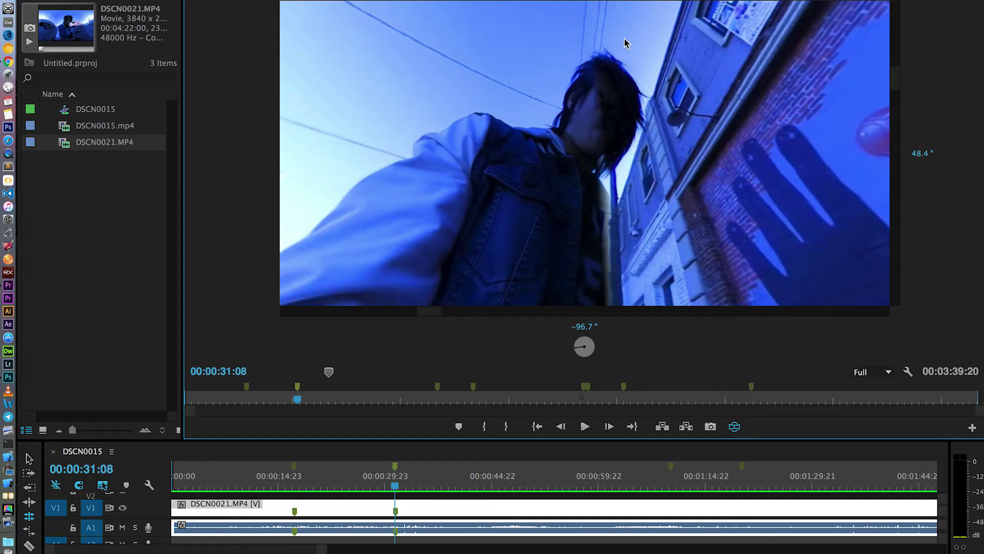
key("shift+m")
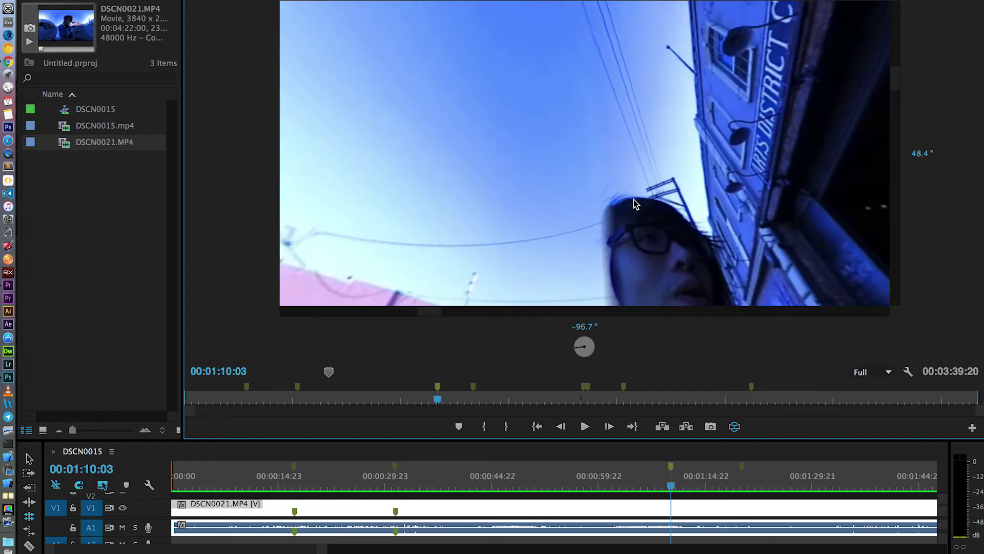
- Tilt the VR view past the 00:01:20:01 marker, ending looking down at pavement near 00:01:51
left_click_drag(636, 204, 590, 285)
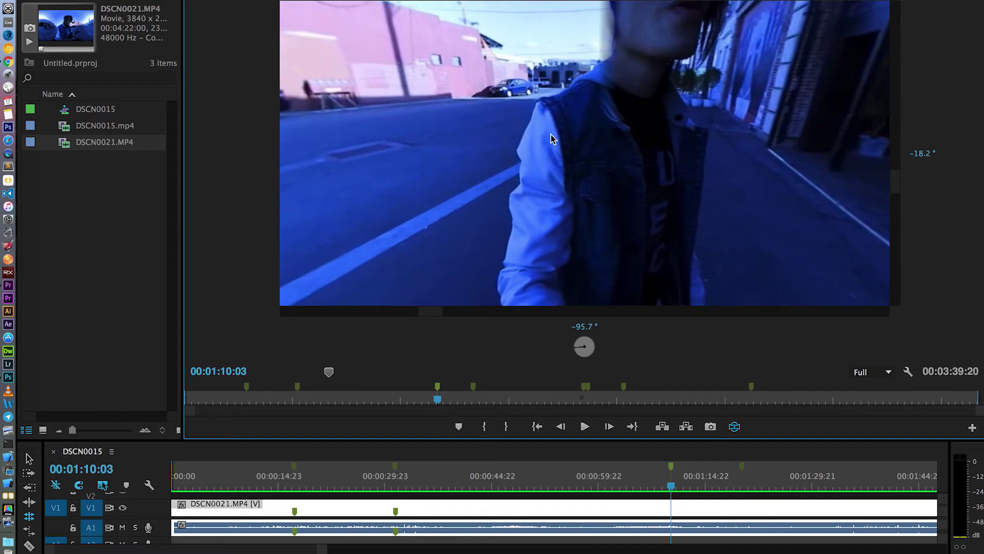
left_click_drag(648, 104, 580, 145)
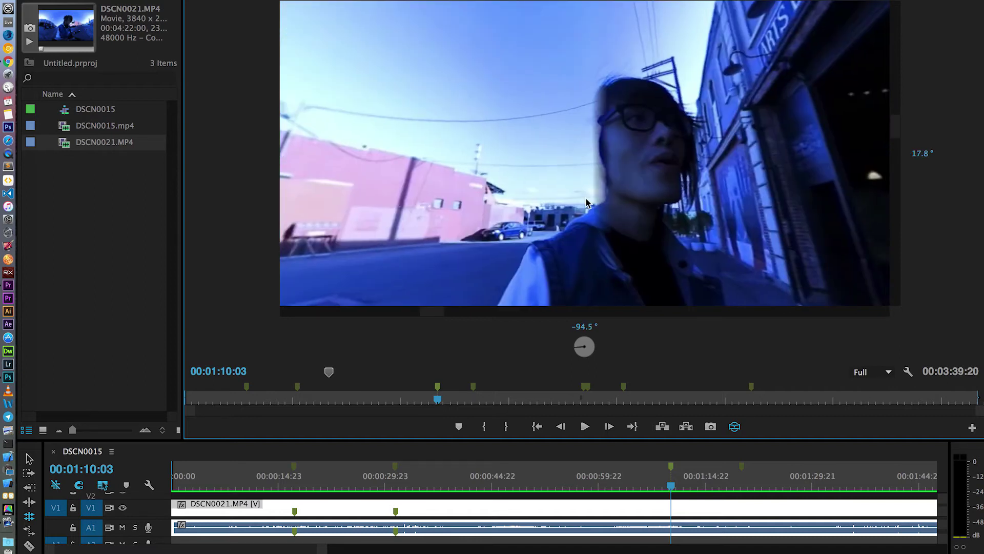
left_click(474, 387)
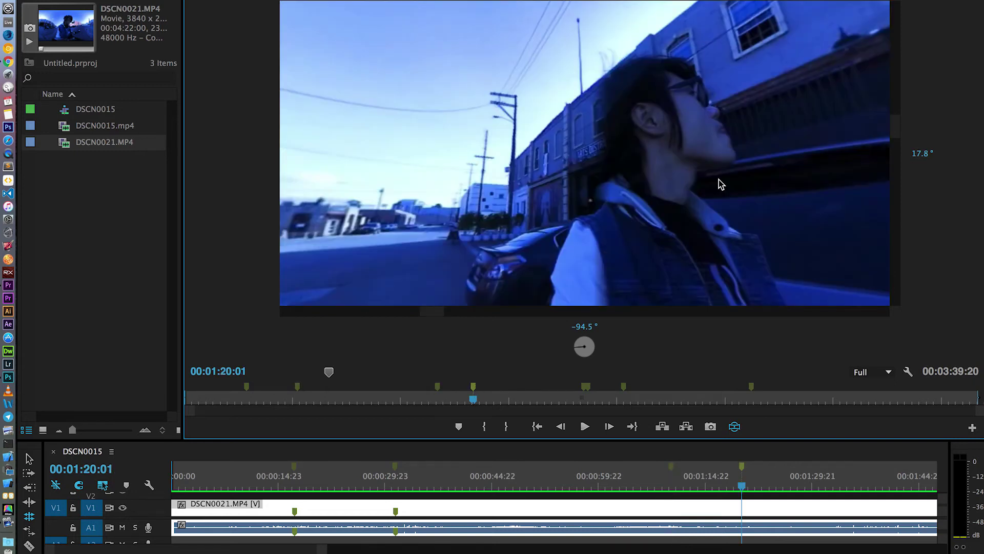
left_click_drag(719, 179, 535, 130)
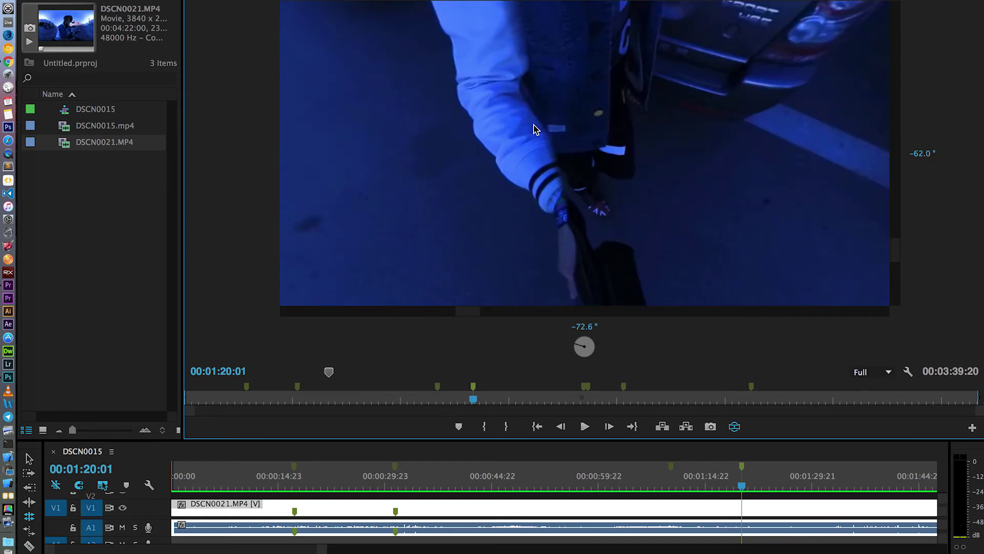
left_click(584, 395)
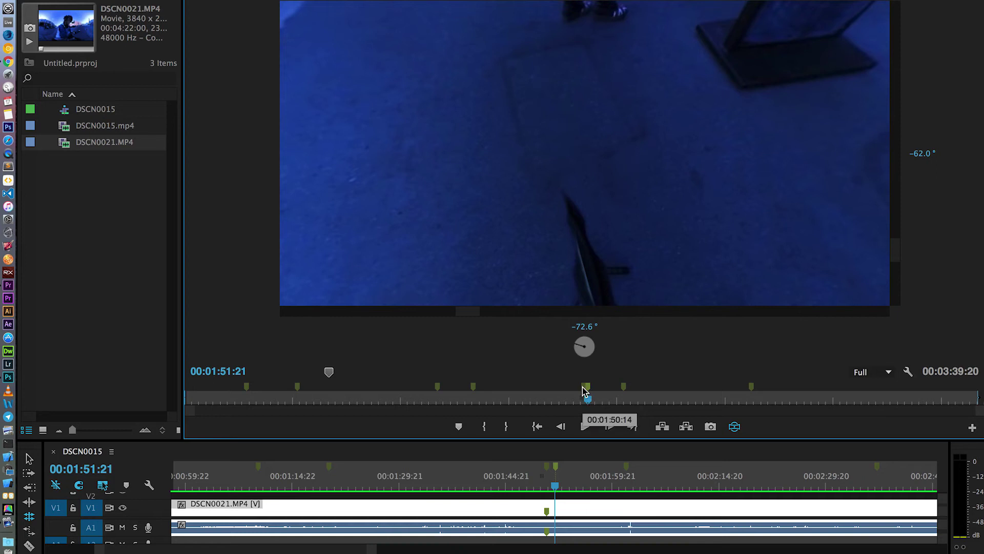
- Stop playback, tilt the view up to the street at -8°, zoom the ruler, scrub to 00:01:49:16
key("j")
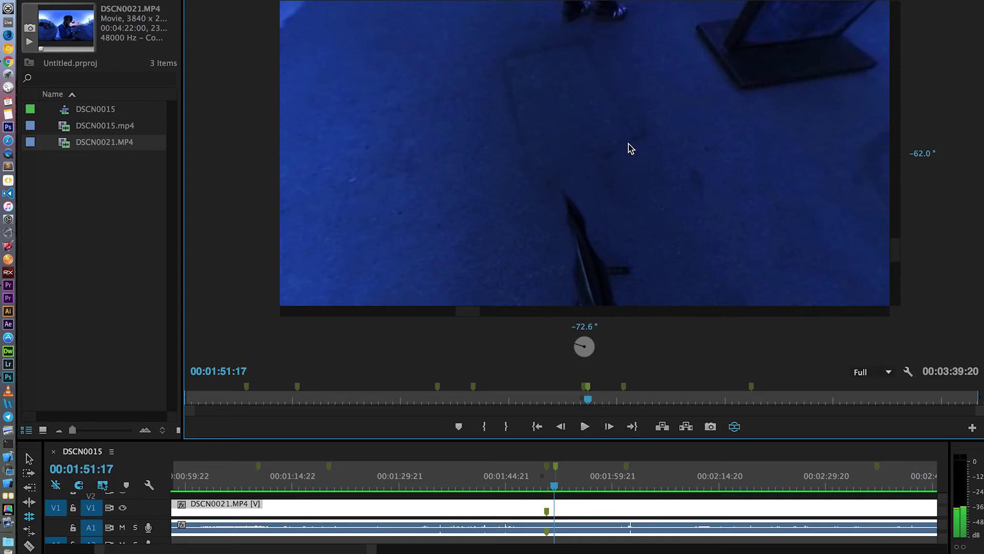
left_click_drag(631, 148, 636, 97)
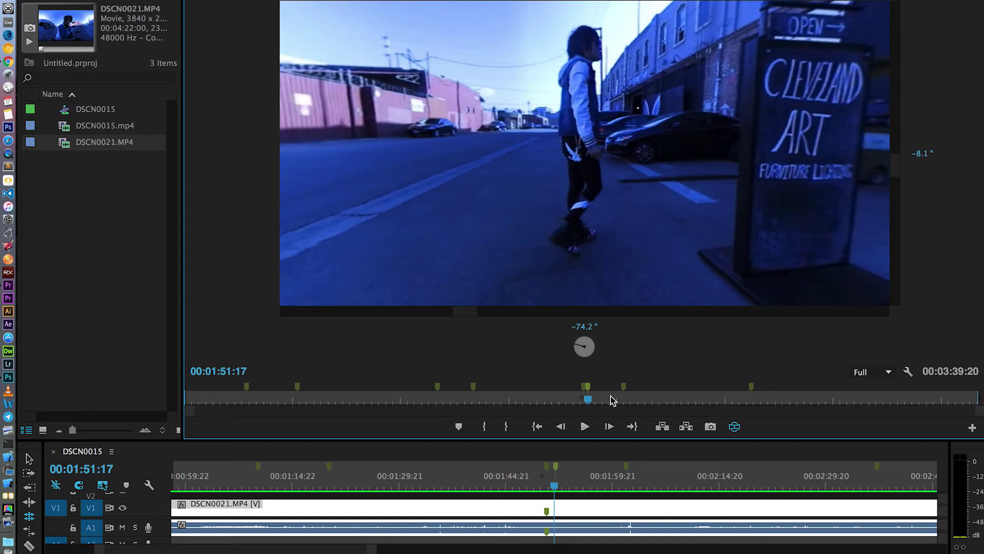
key("=")
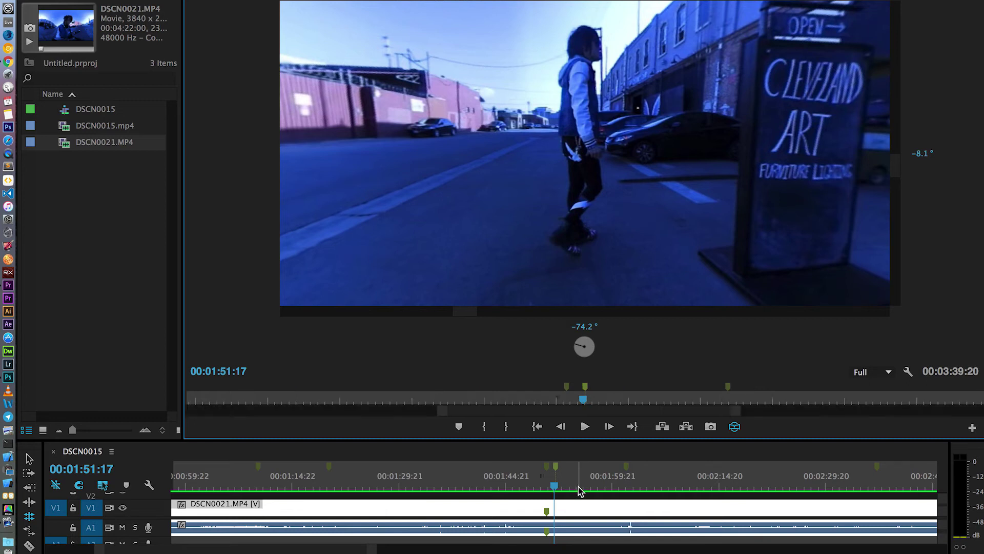
left_click_drag(553, 482, 539, 472)
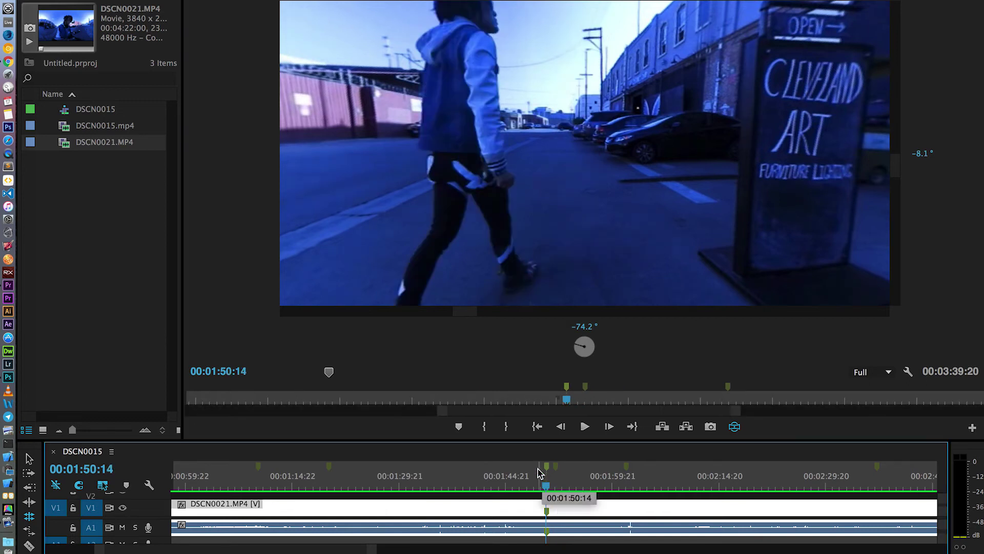
left_click(544, 487)
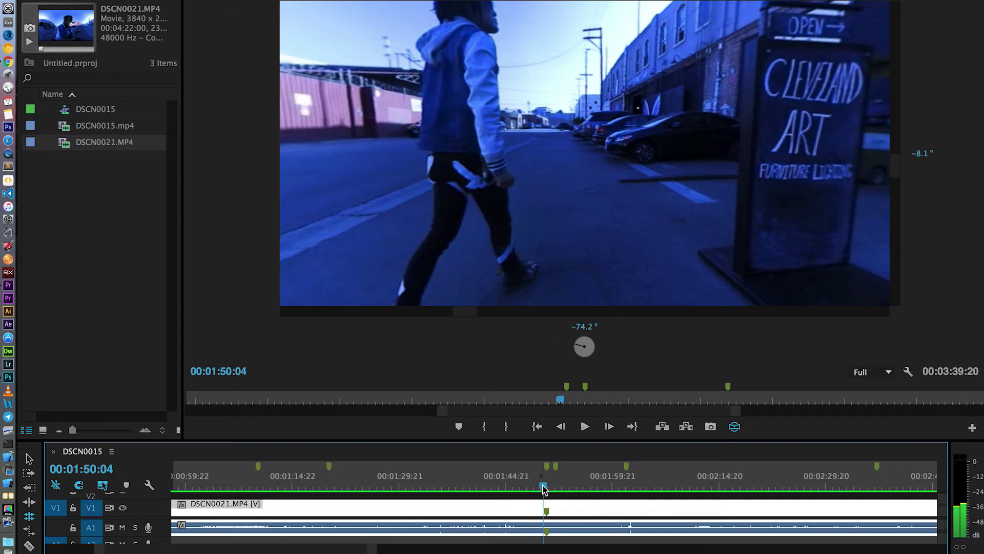
left_click_drag(544, 487, 540, 489)
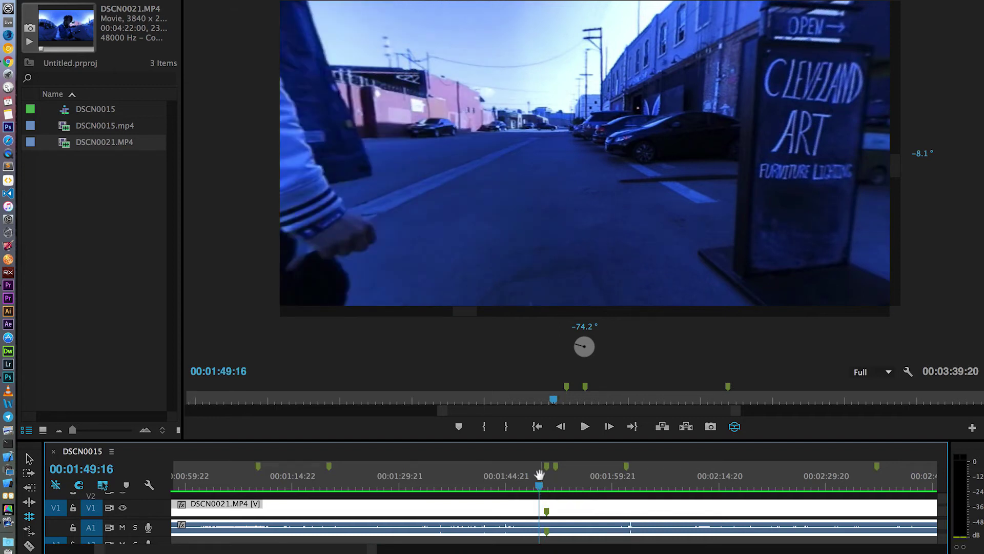
- Replay the section from about 00:01:48:10, then settle the playhead at 00:01:51:12
key("space")
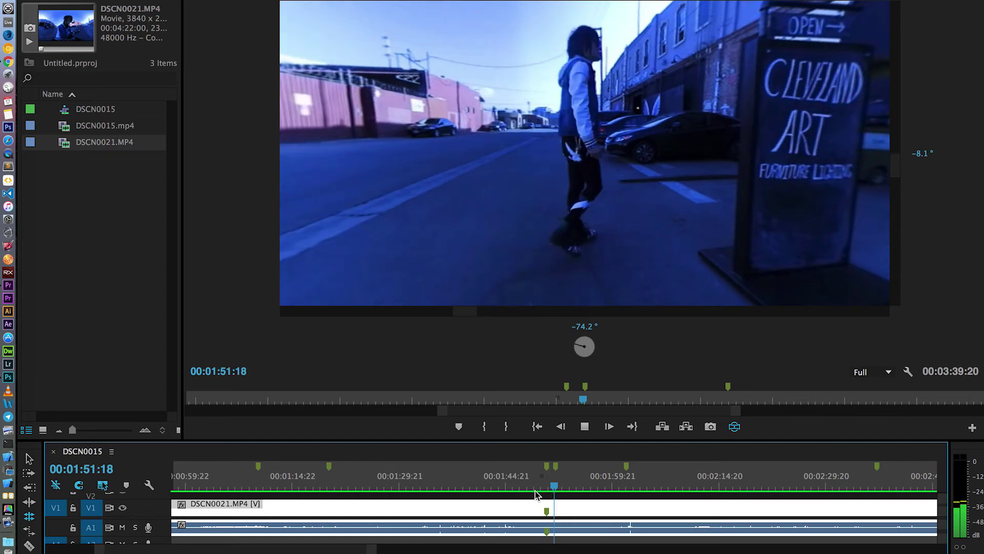
left_click(532, 485)
left_click(534, 486)
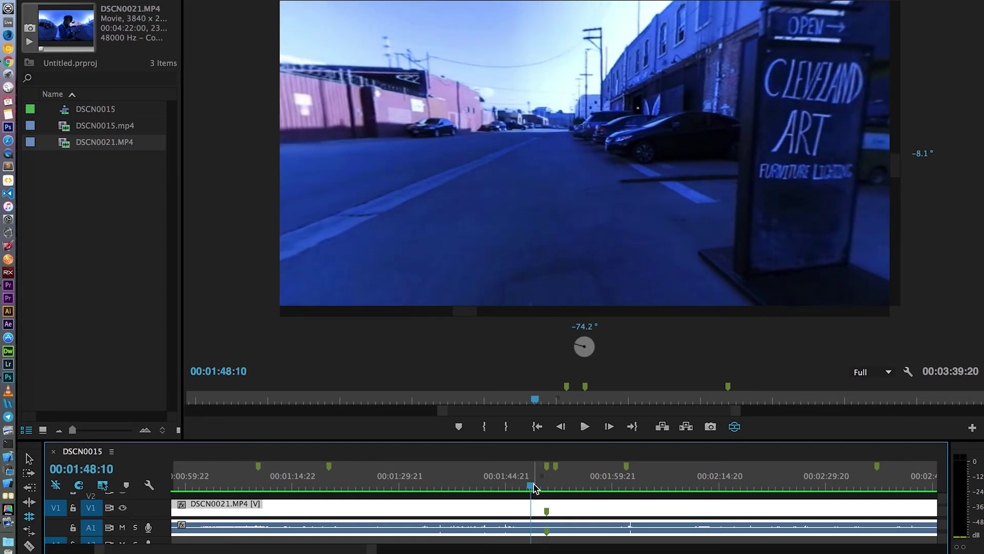
key("space")
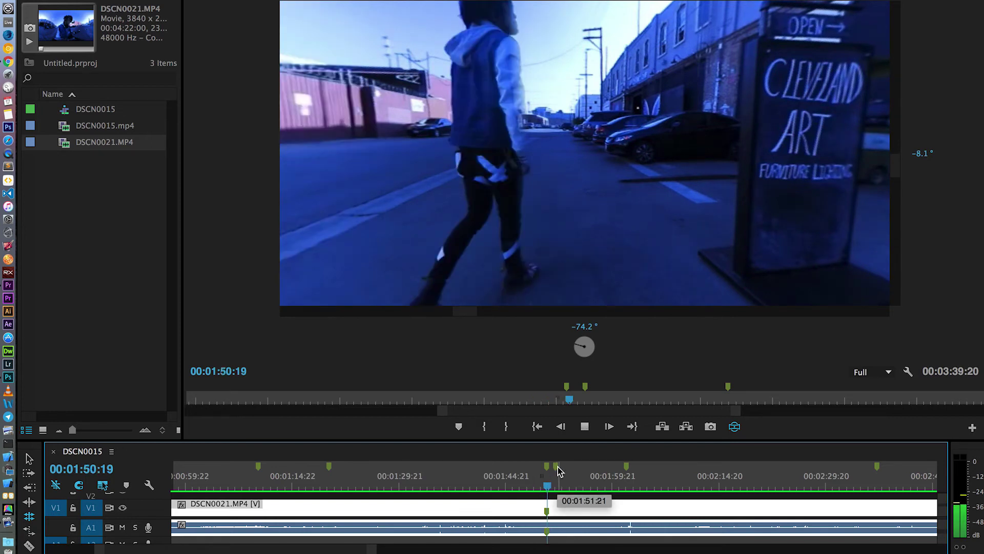
key("space")
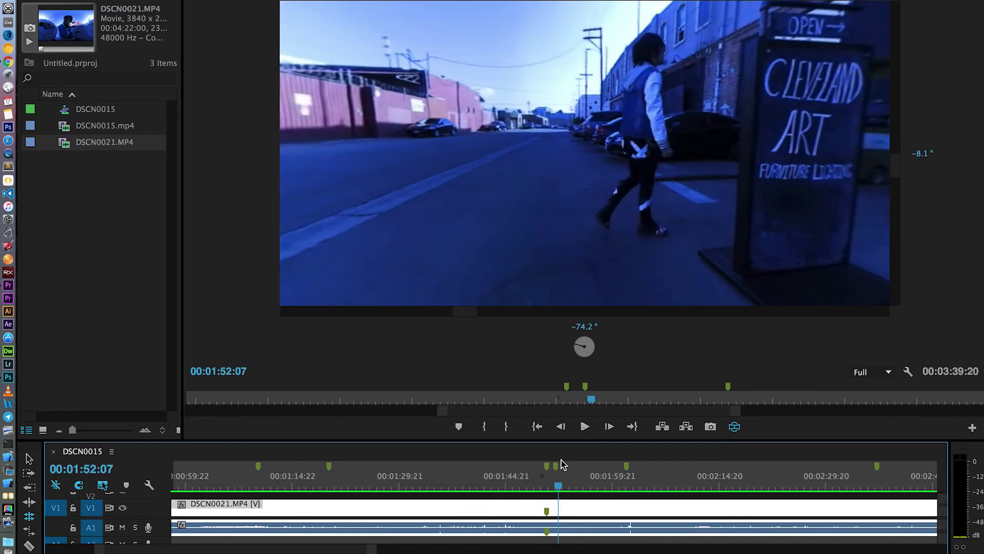
left_click(586, 386)
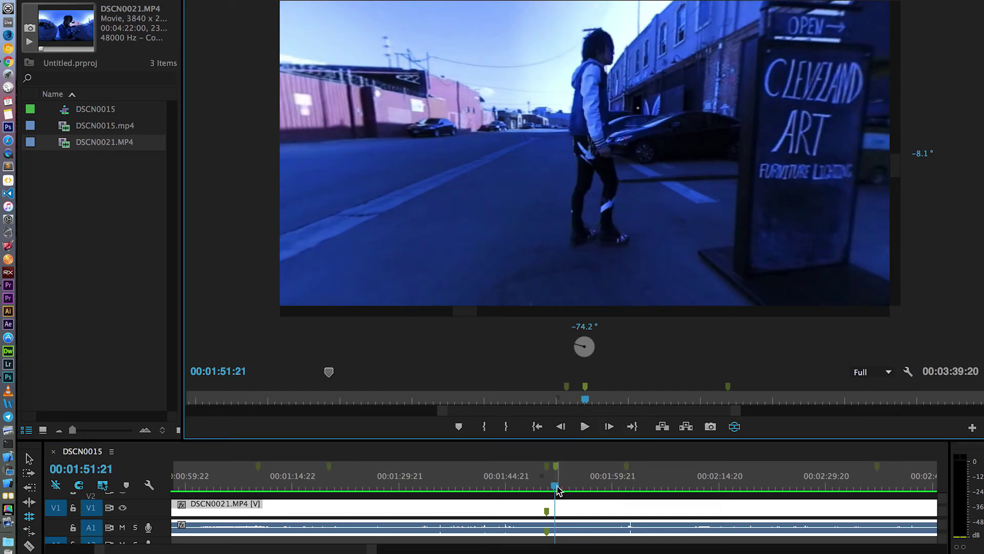
left_click_drag(557, 487, 552, 490)
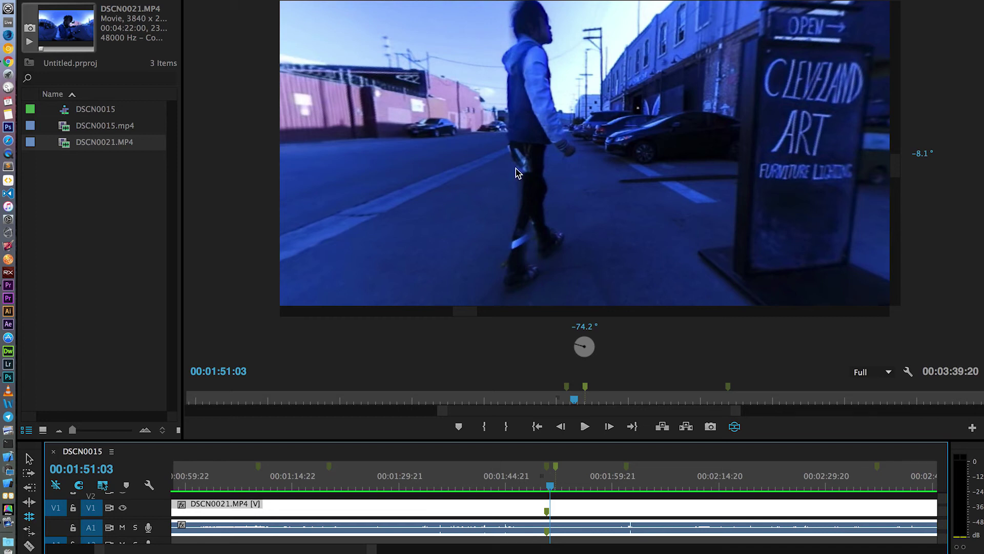
left_click(728, 386)
- Jump to the 00:02:01:18 marker and turn the VR view up toward the stitch seam and camera operator
left_click(728, 389)
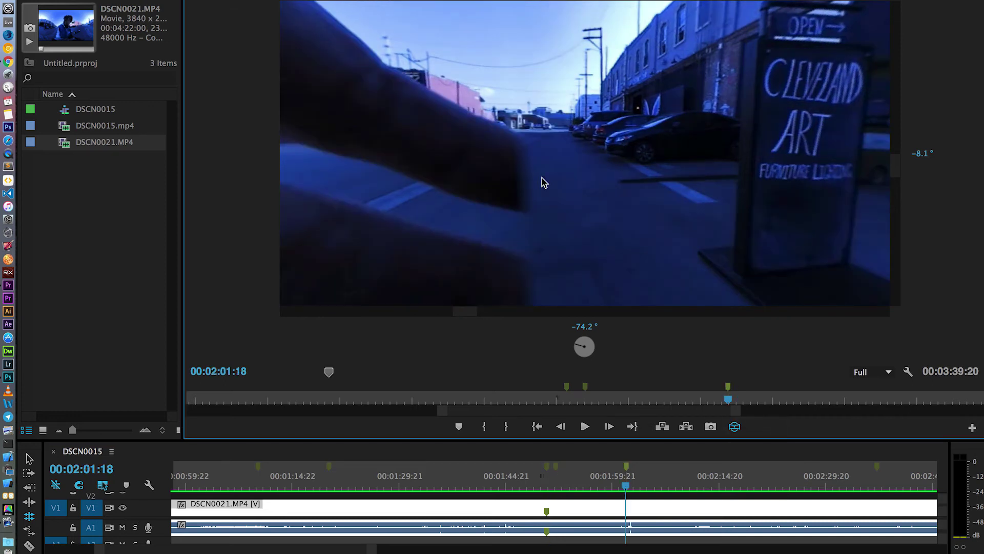
left_click_drag(618, 215, 601, 117)
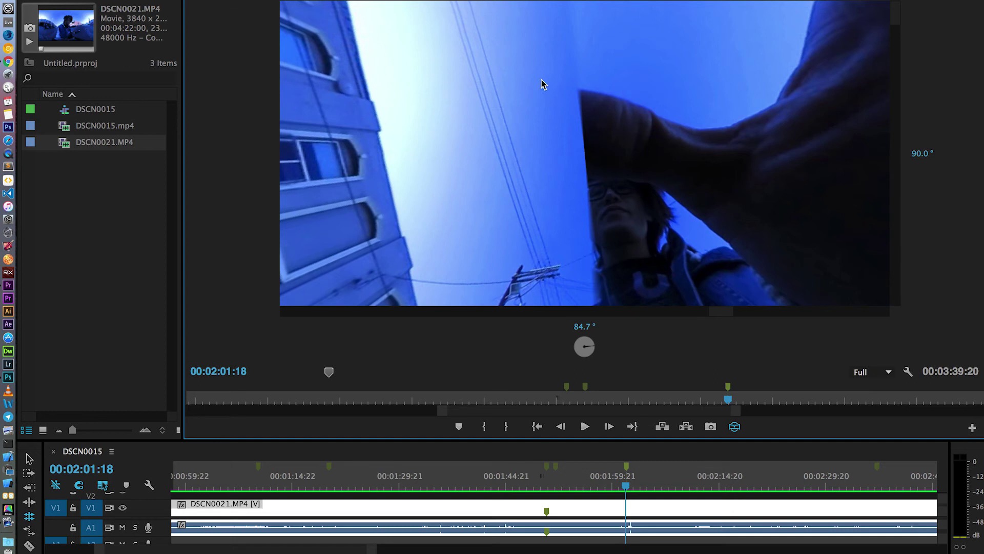
left_click_drag(590, 88, 645, 85)
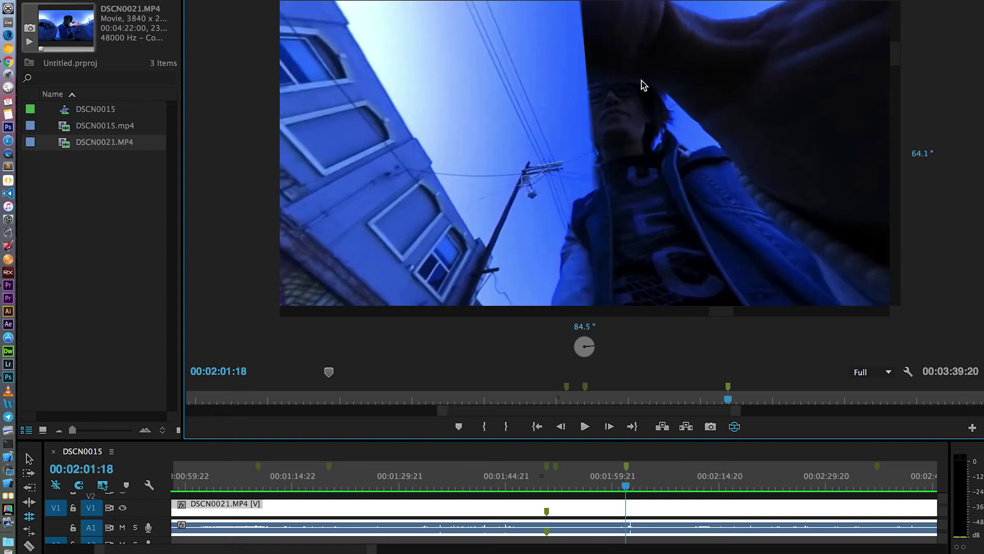
left_click_drag(629, 168, 592, 111)
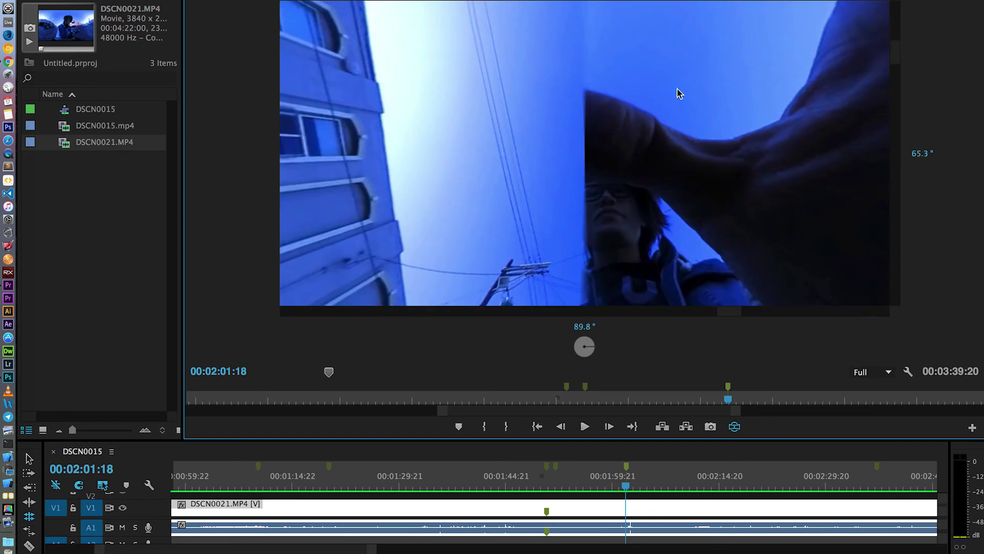
left_click_drag(678, 88, 640, 130)
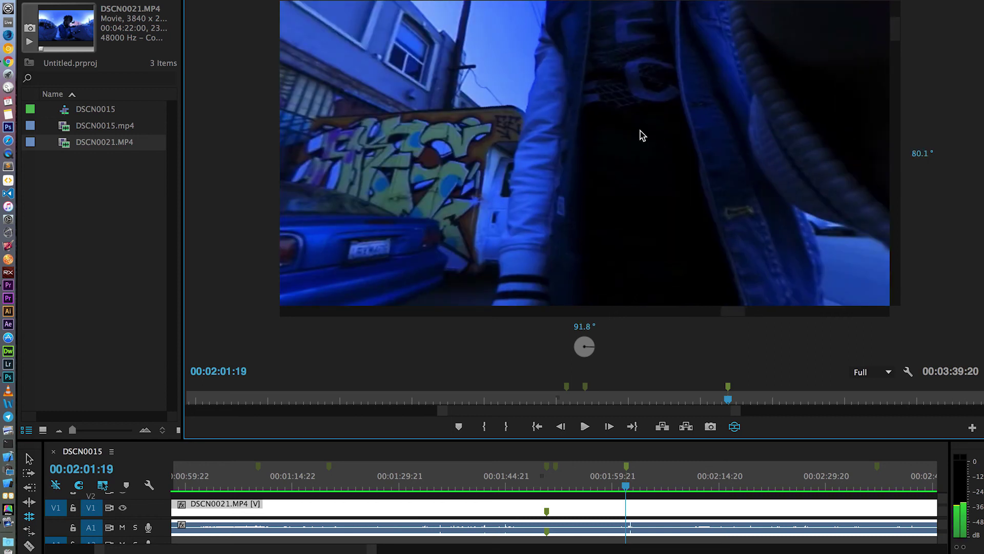
left_click_drag(661, 288, 638, 138)
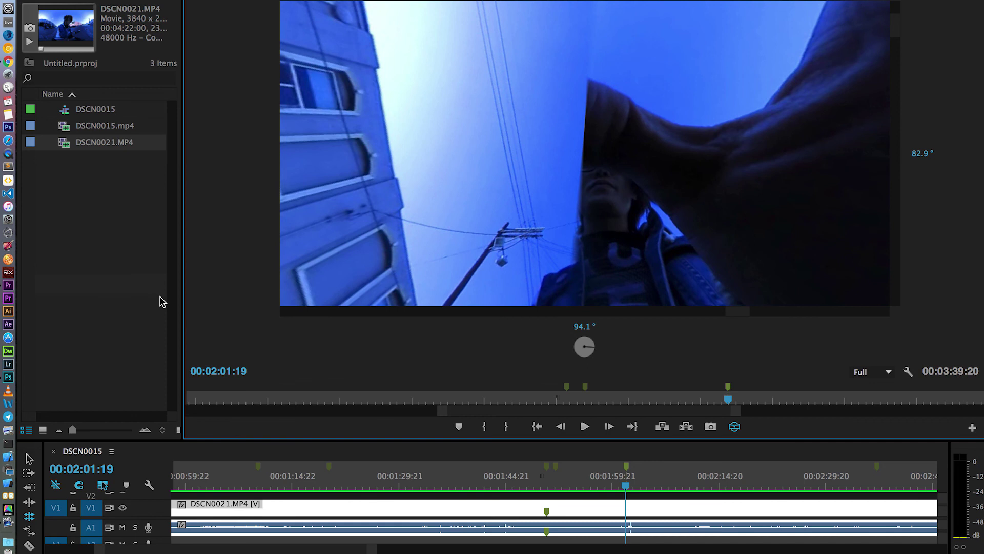
- Move the playhead ahead to 00:02:08:18, showing the filmer's full figure against the sky
left_click_drag(634, 487, 675, 488)
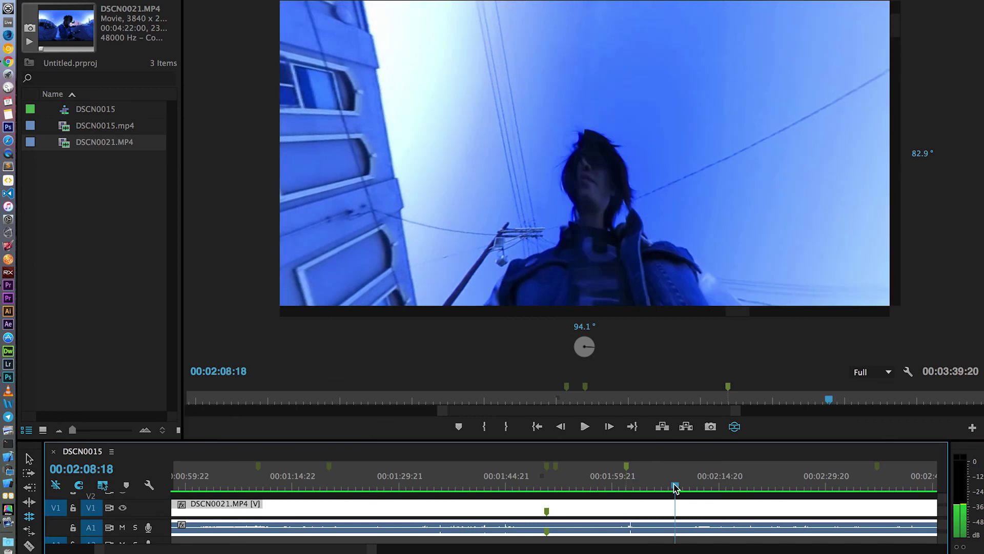